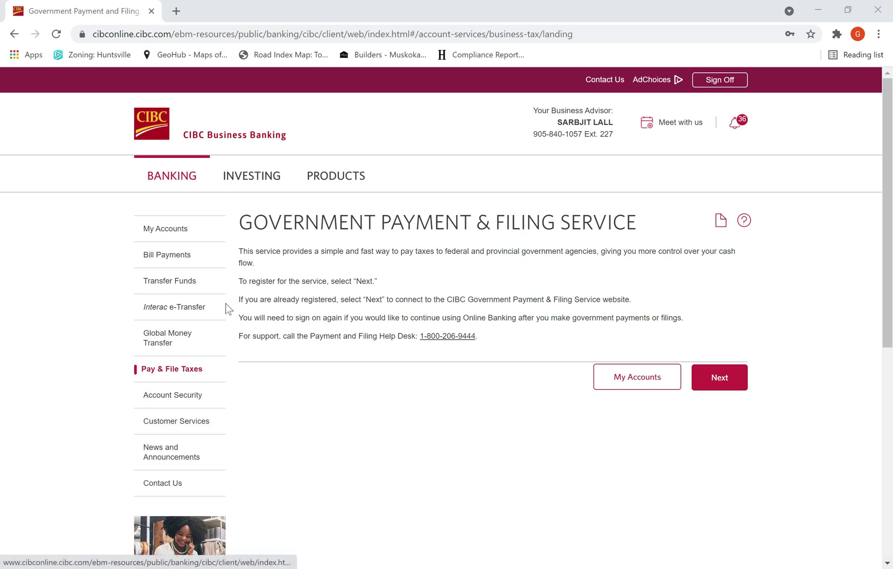
# Step: From the accounts overview, open the tax payment and filing service and enter the government payment service
pyautogui.scroll(-2, 225, 308)
pyautogui.scroll(2, 225, 262)
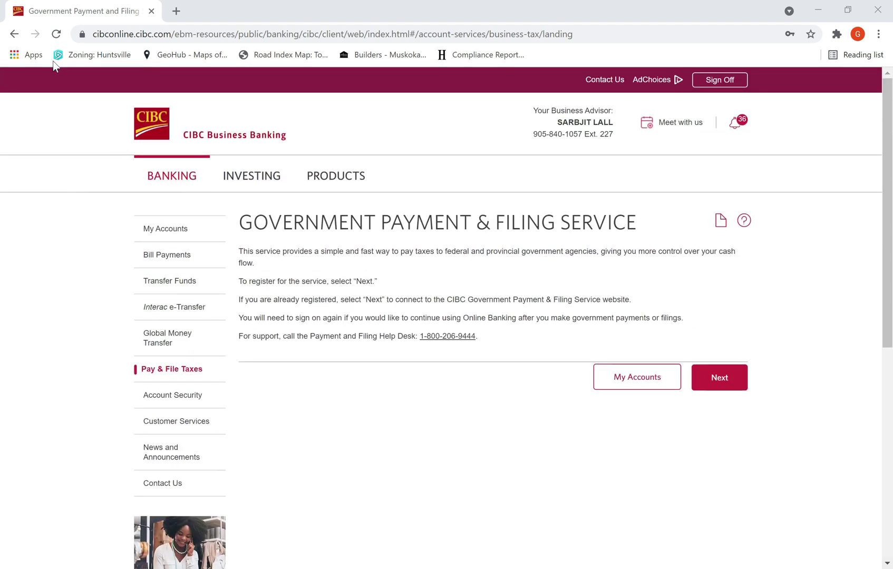
pyautogui.click(14, 34)
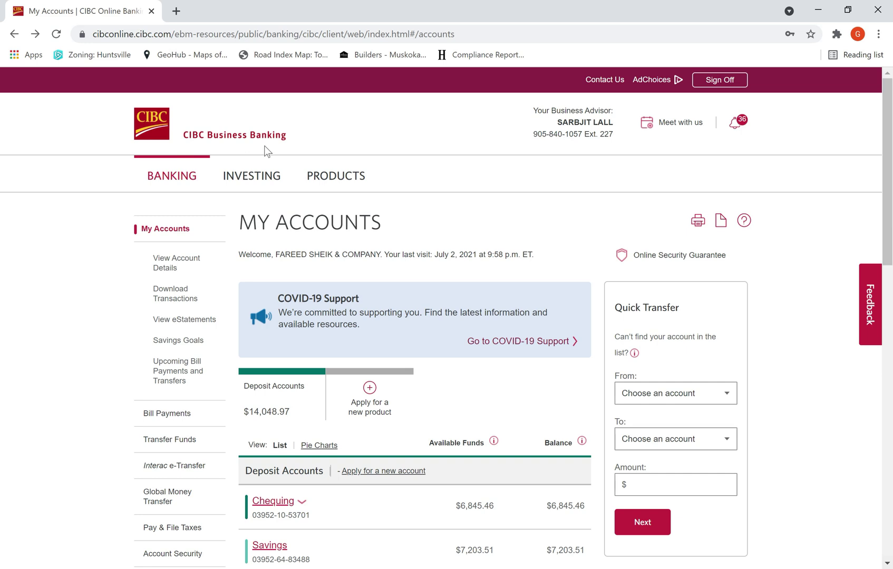
pyautogui.scroll(-3, 184, 246)
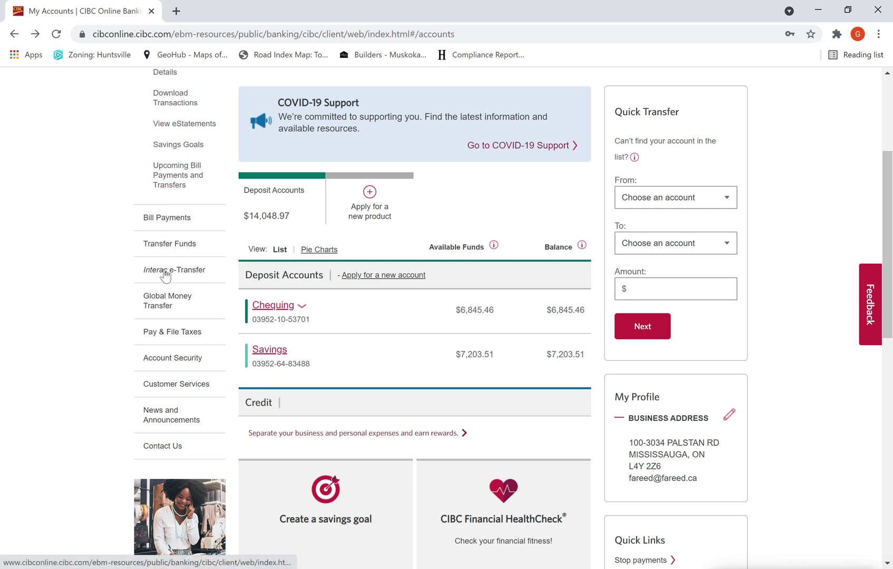
pyautogui.click(163, 332)
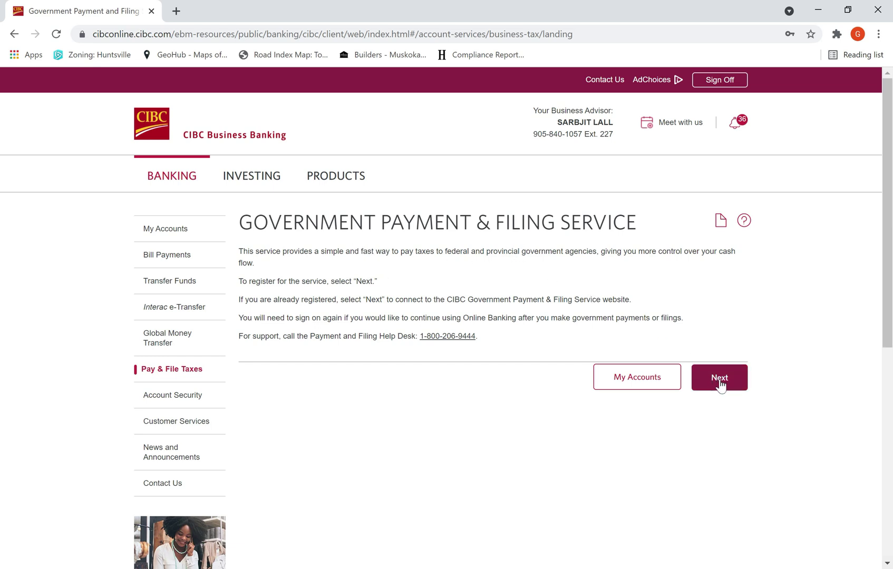
pyautogui.click(719, 383)
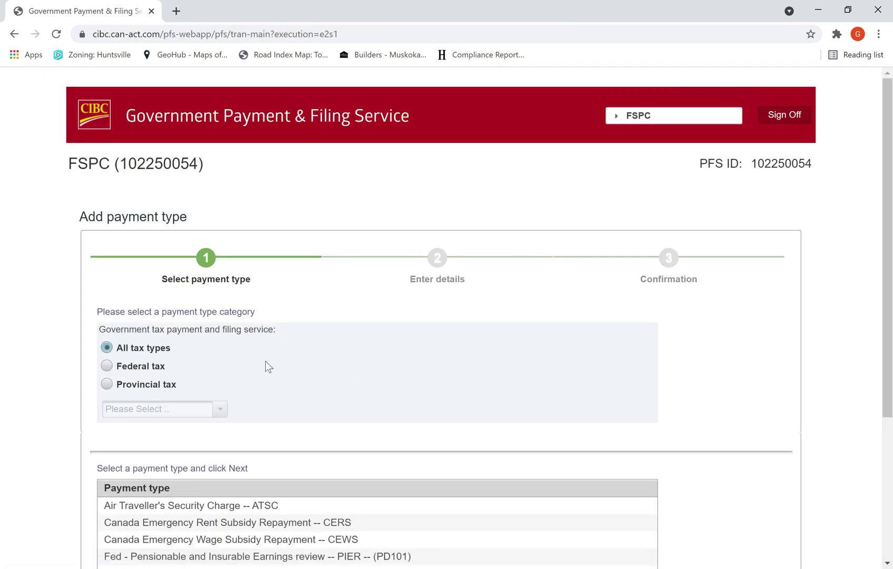
# Step: Add 'Federal - Corporation Tax Payments -- TXINS' as a new payment type and continue to its details
pyautogui.scroll(-3, 233, 339)
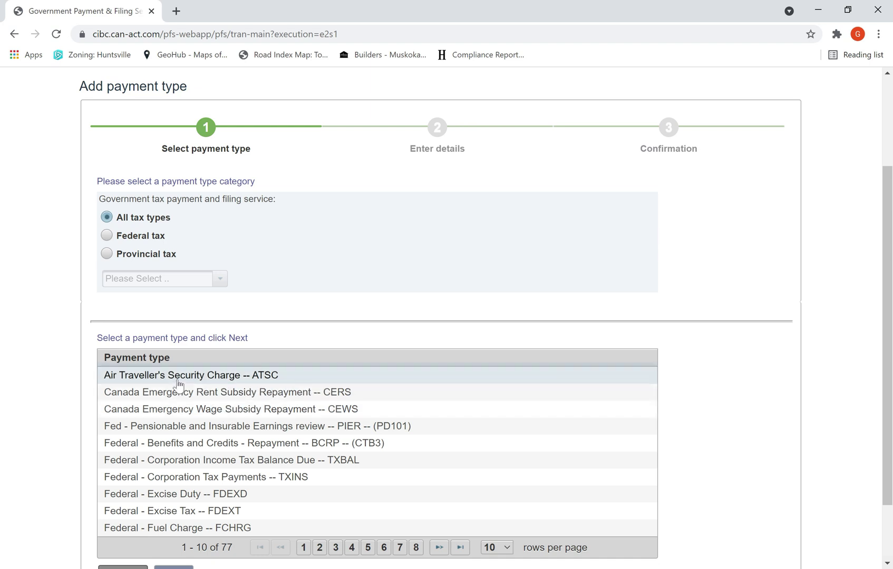
pyautogui.scroll(-2, 179, 387)
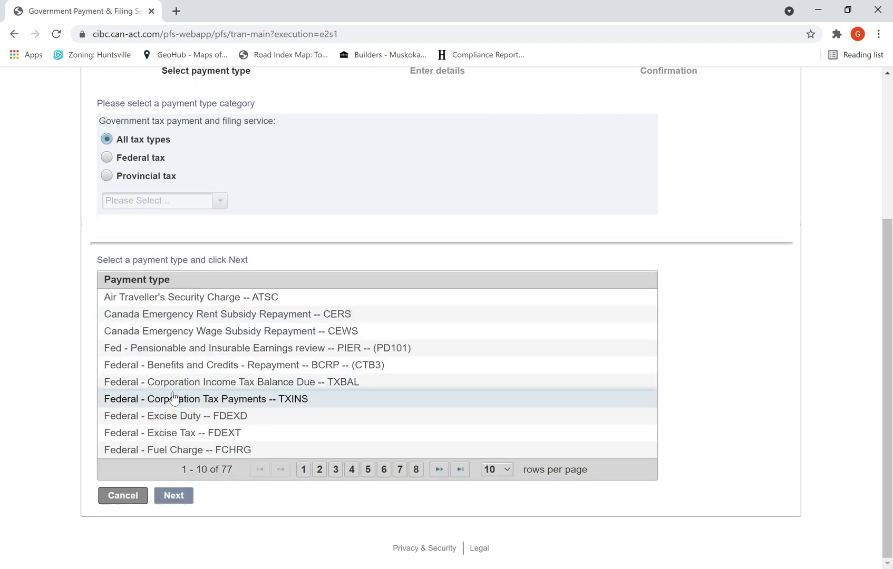
pyautogui.click(123, 495)
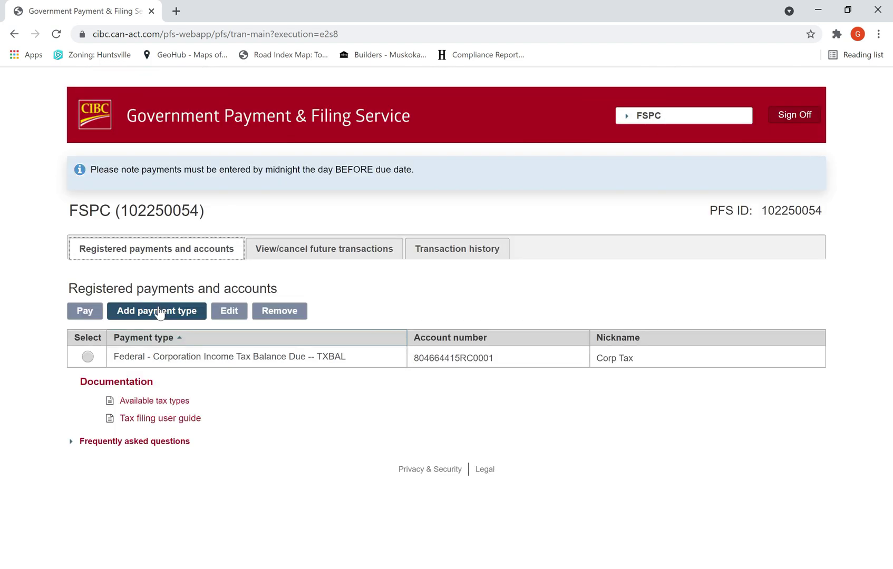
pyautogui.click(159, 312)
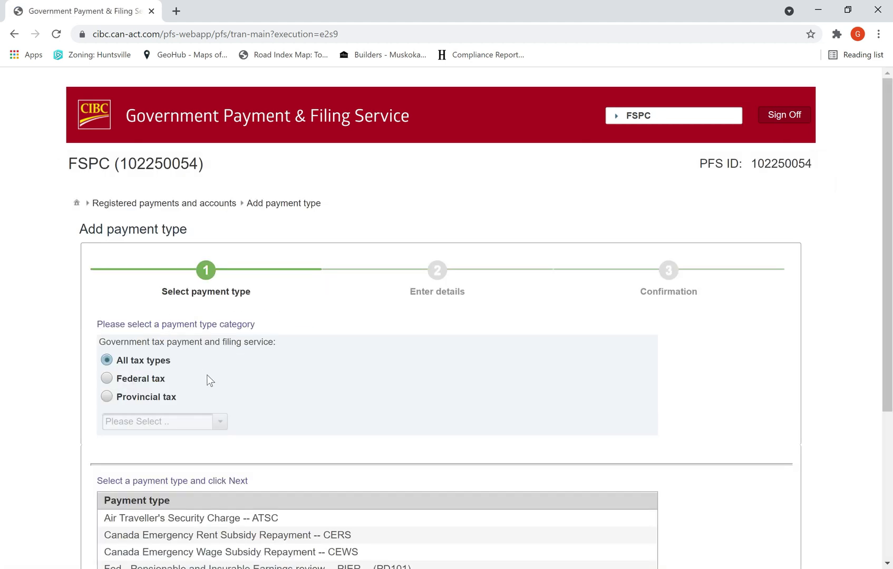
pyautogui.scroll(-4, 209, 380)
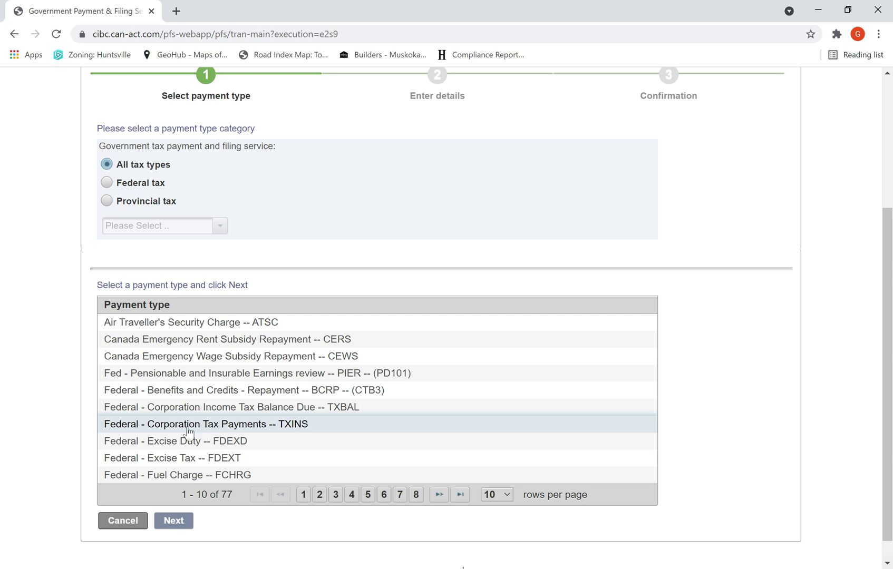
pyautogui.click(290, 426)
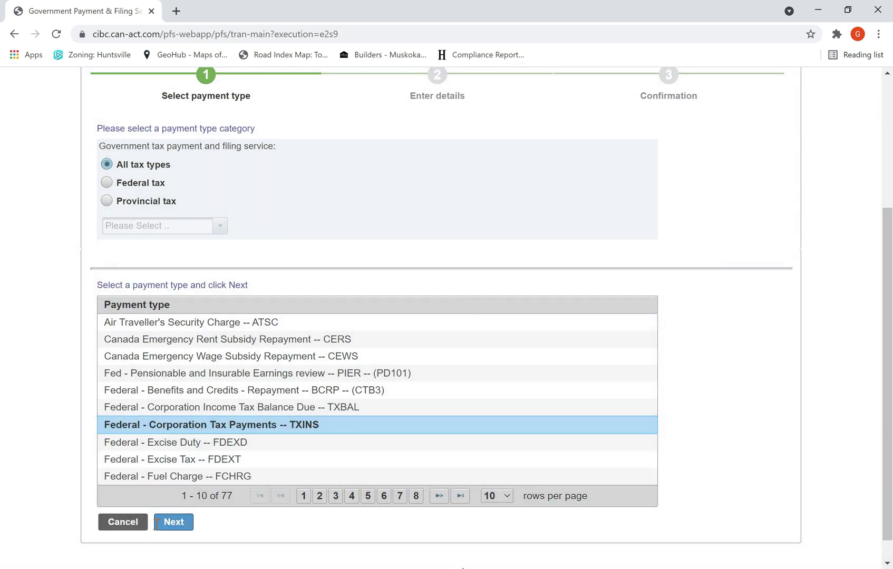
pyautogui.click(176, 522)
# Step: Register the corporation tax account with its tax account number and the nickname 'Tax Instalment'
pyautogui.click(146, 417)
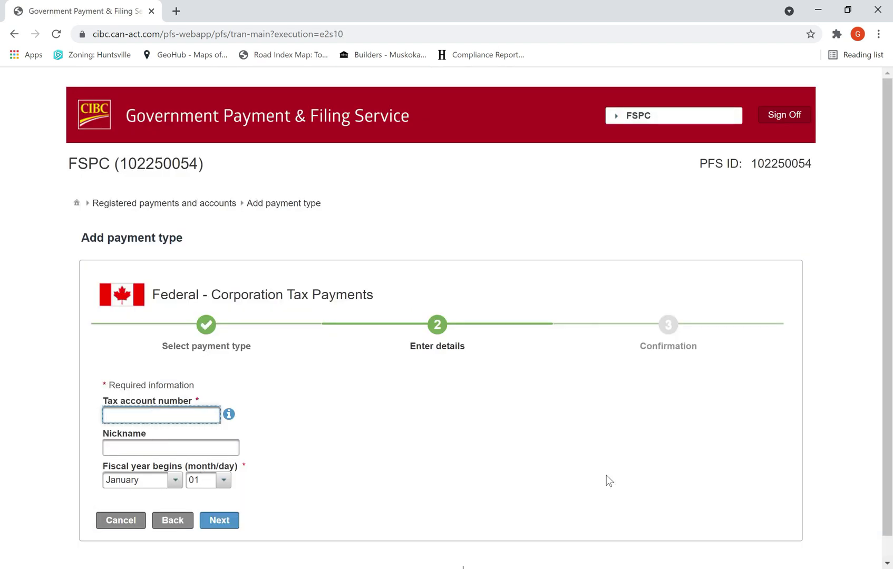
pyautogui.click(158, 451)
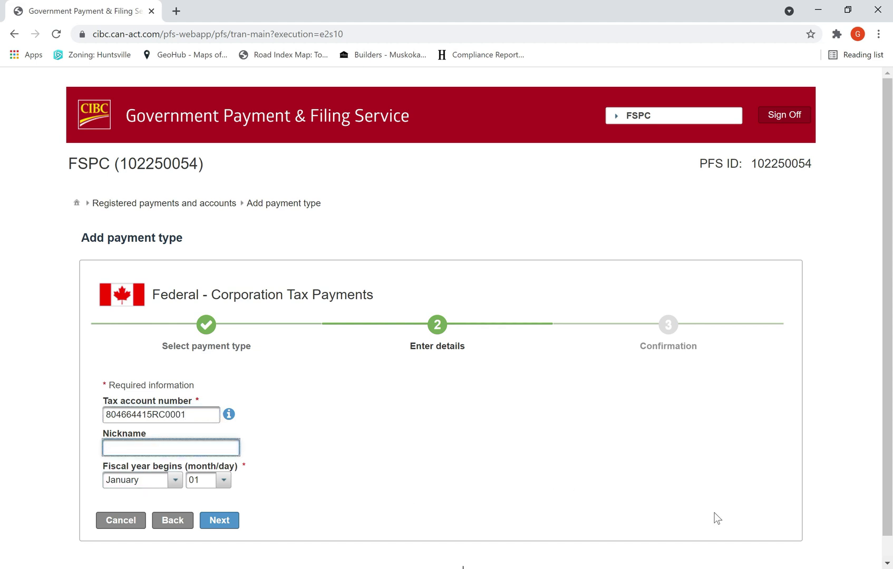
pyautogui.write('Tax Instalment')
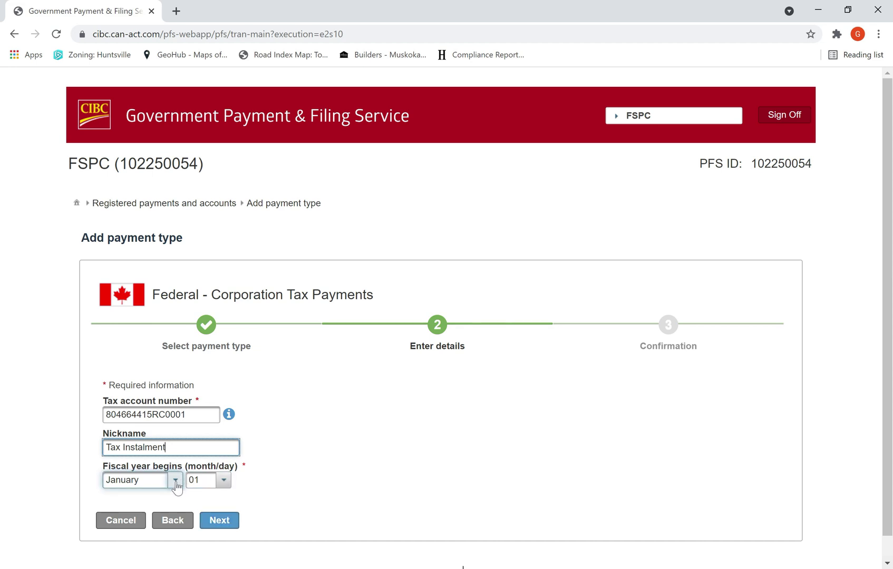
pyautogui.click(220, 523)
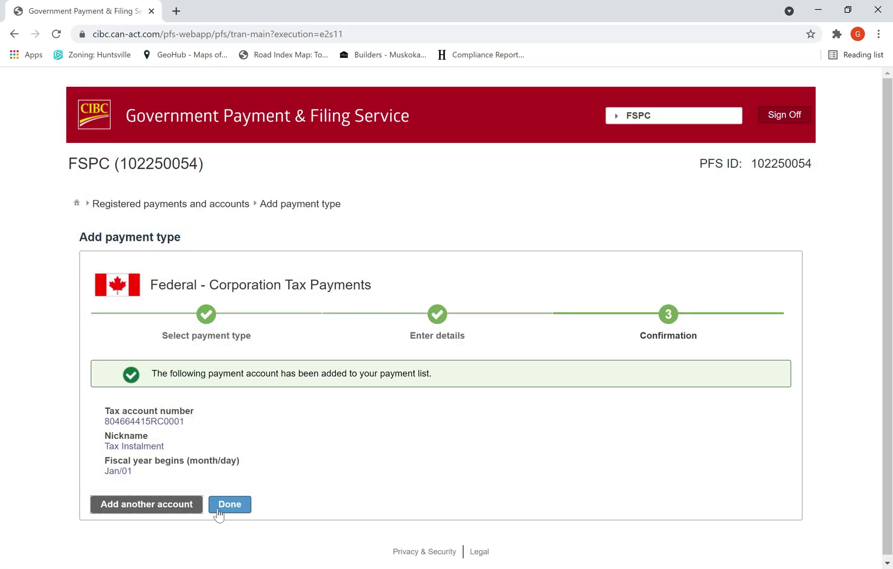
# Step: Select the Tax Instalment account in registered payments and start a payment to it
pyautogui.click(236, 504)
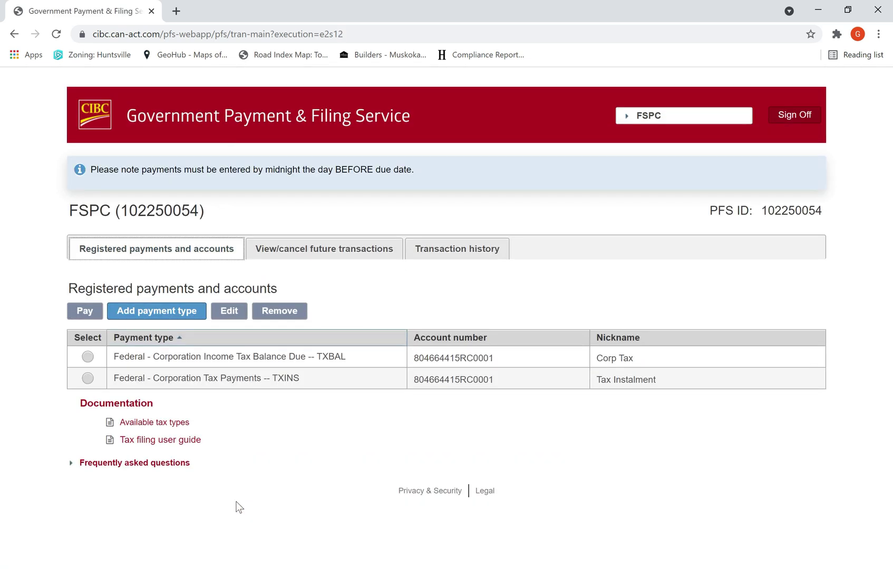
pyautogui.click(88, 379)
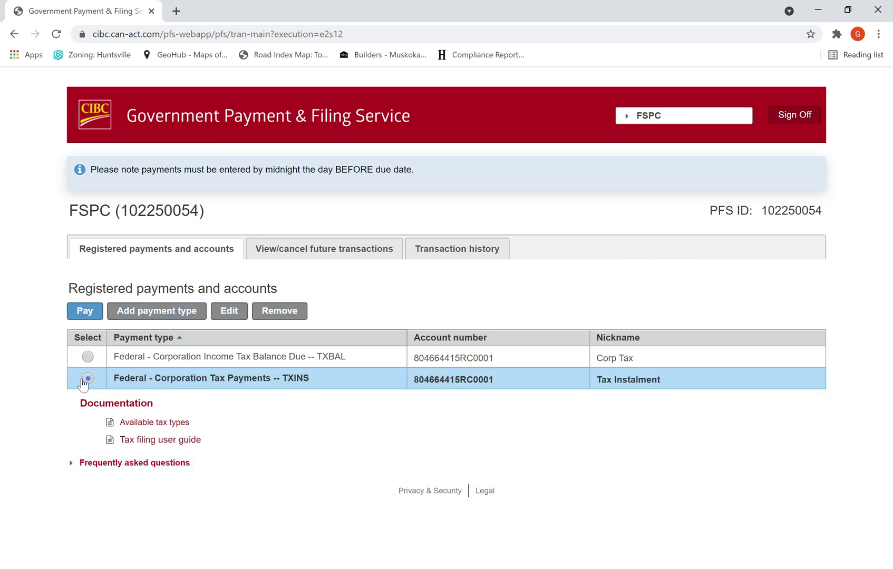
pyautogui.click(89, 311)
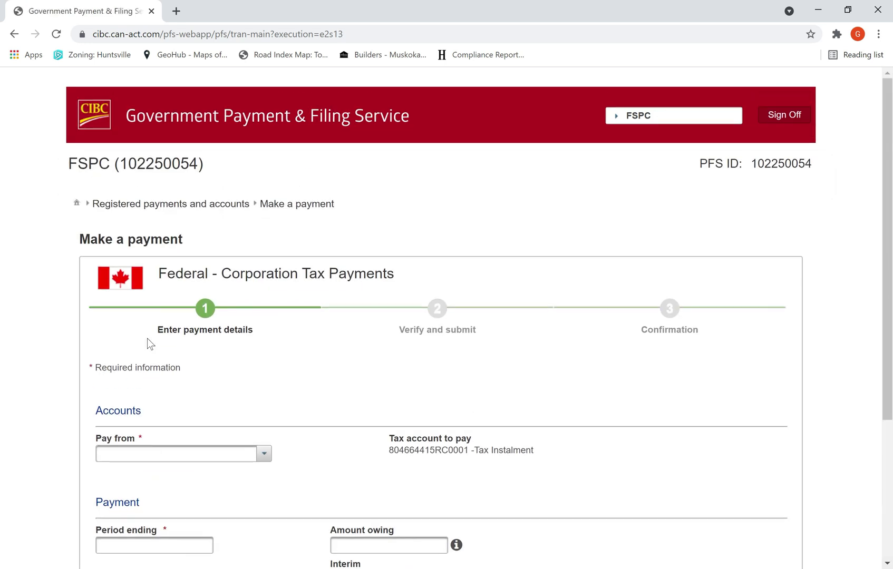
# Step: Pay from the chequing account with the period ending December 31, 2021
pyautogui.scroll(-5, 199, 414)
pyautogui.click(265, 261)
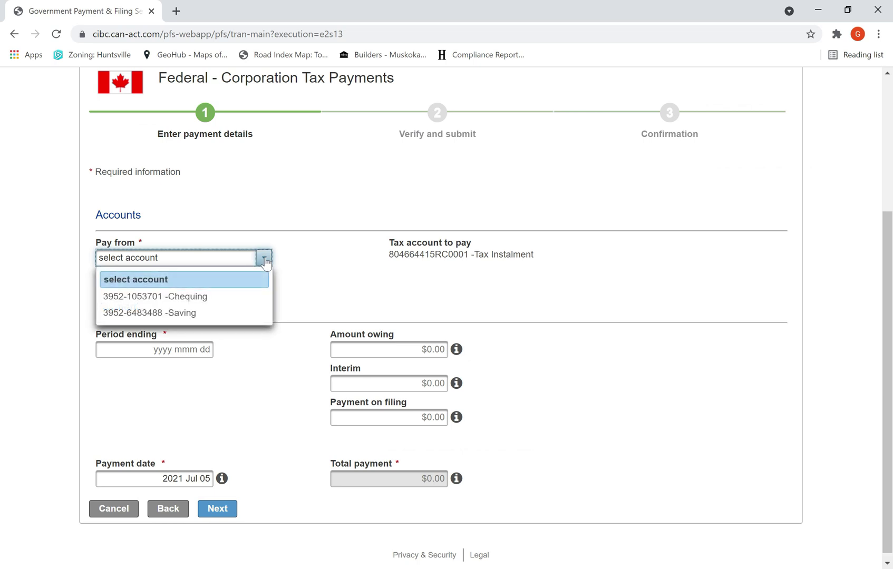
pyautogui.click(247, 296)
pyautogui.click(128, 347)
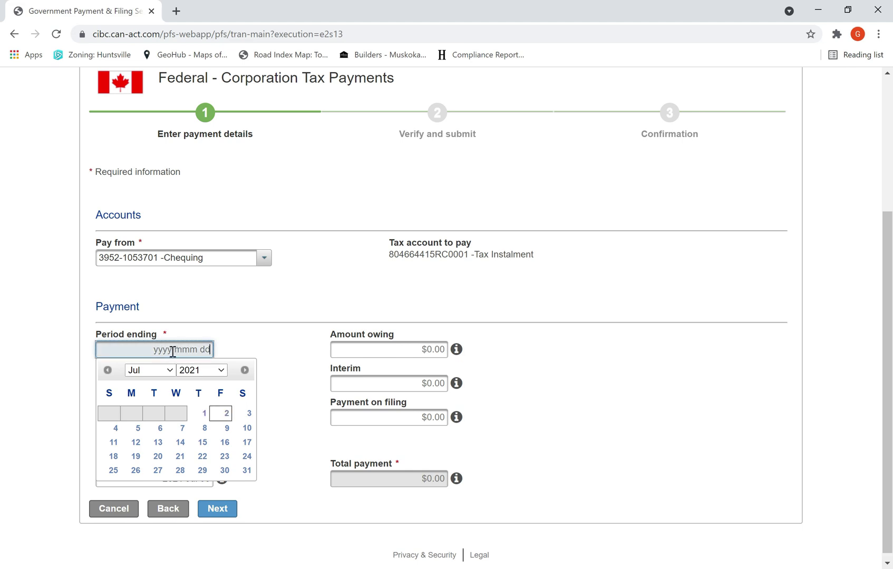
pyautogui.click(170, 371)
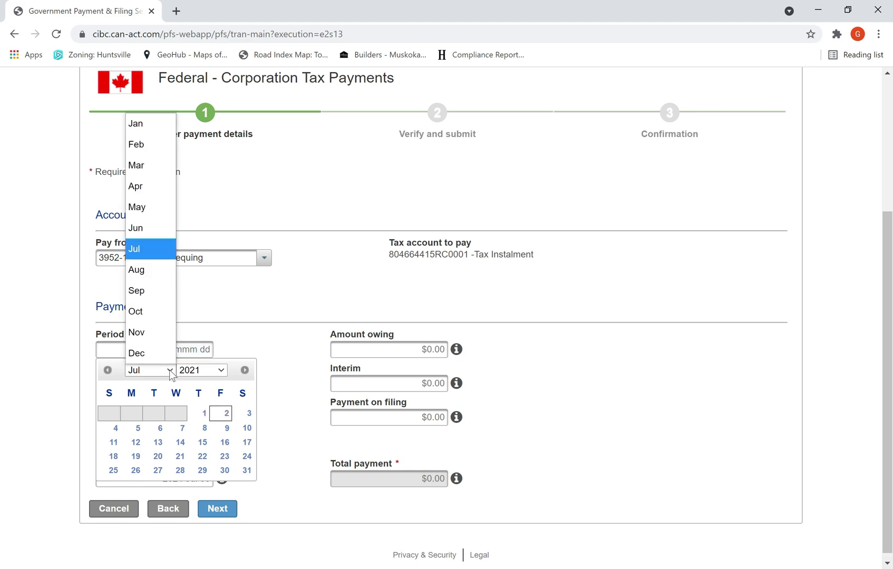
pyautogui.click(124, 355)
pyautogui.click(225, 471)
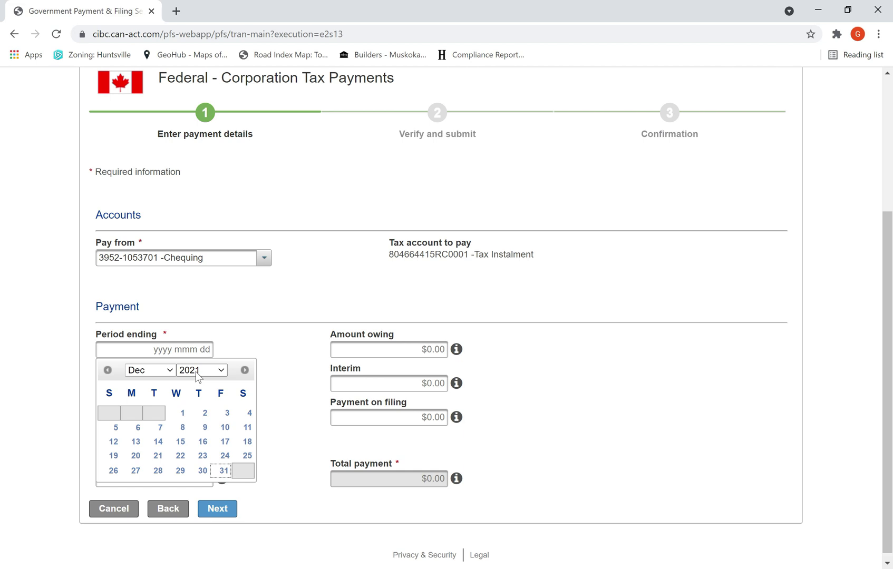
pyautogui.click(226, 472)
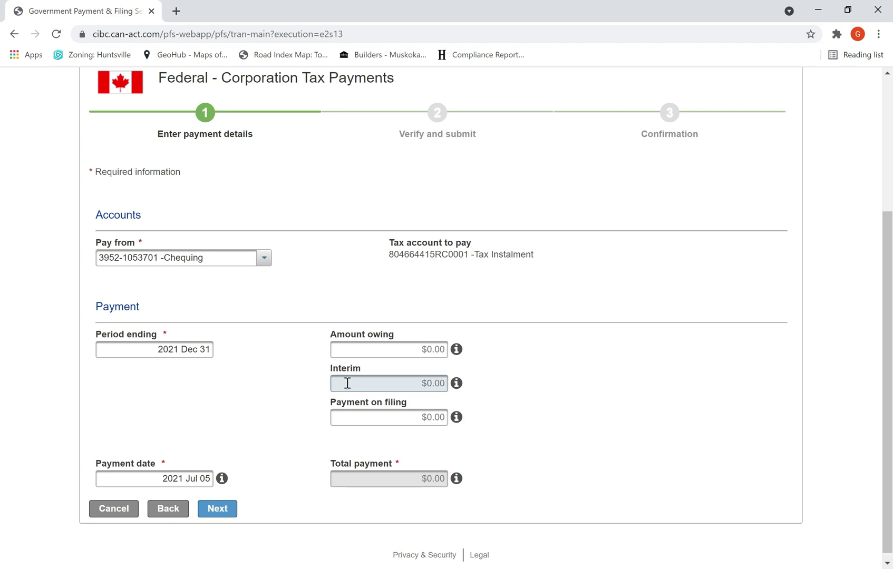
# Step: Enter a $5,000 interim instalment with a payment date of July 15, 2021
pyautogui.click(387, 385)
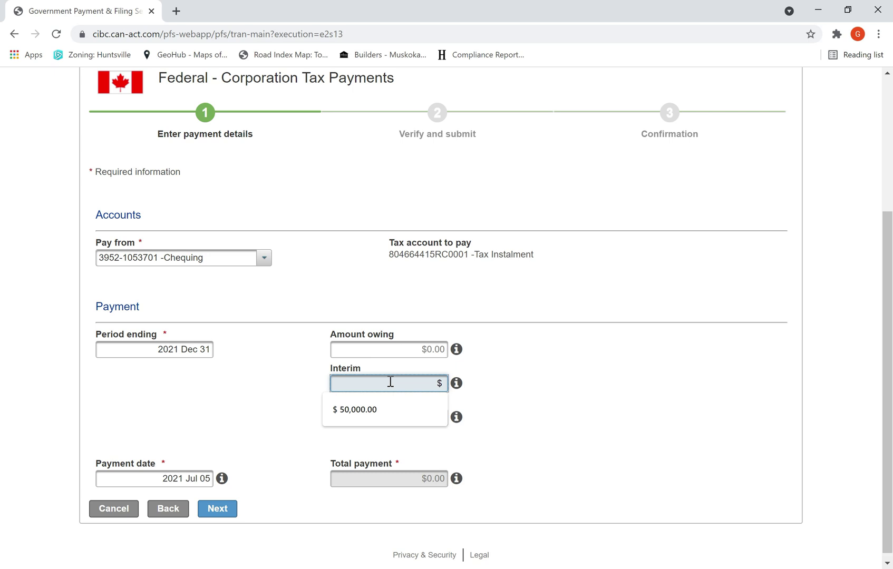
pyautogui.write('5,000')
pyautogui.click(543, 391)
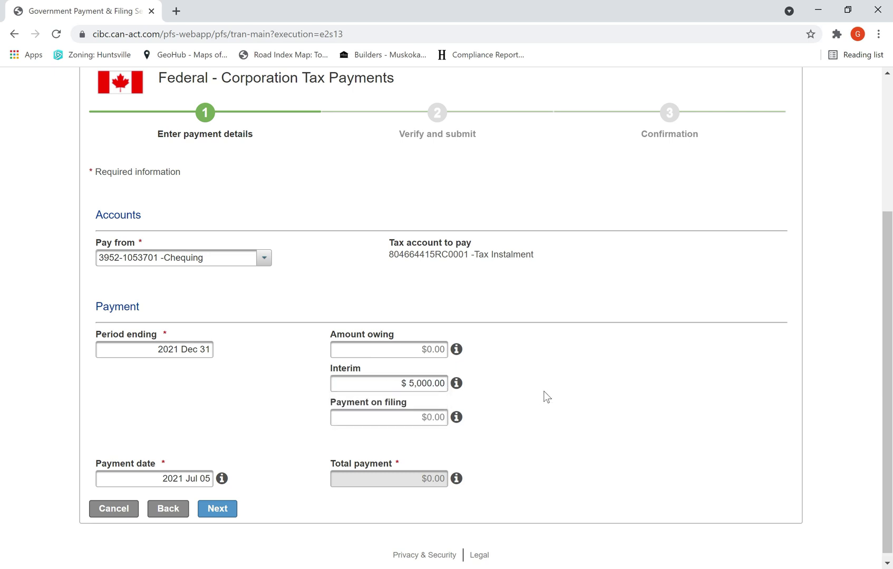
pyautogui.click(144, 484)
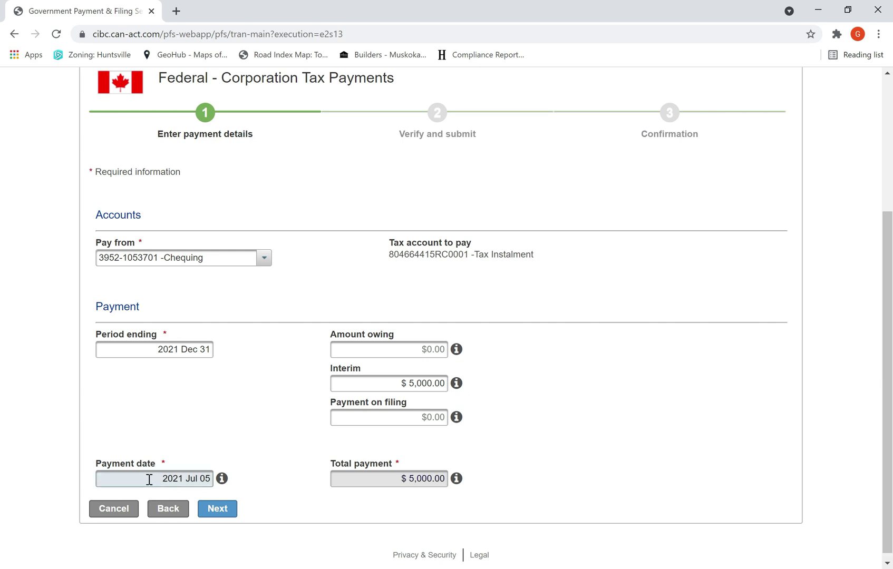
pyautogui.click(150, 480)
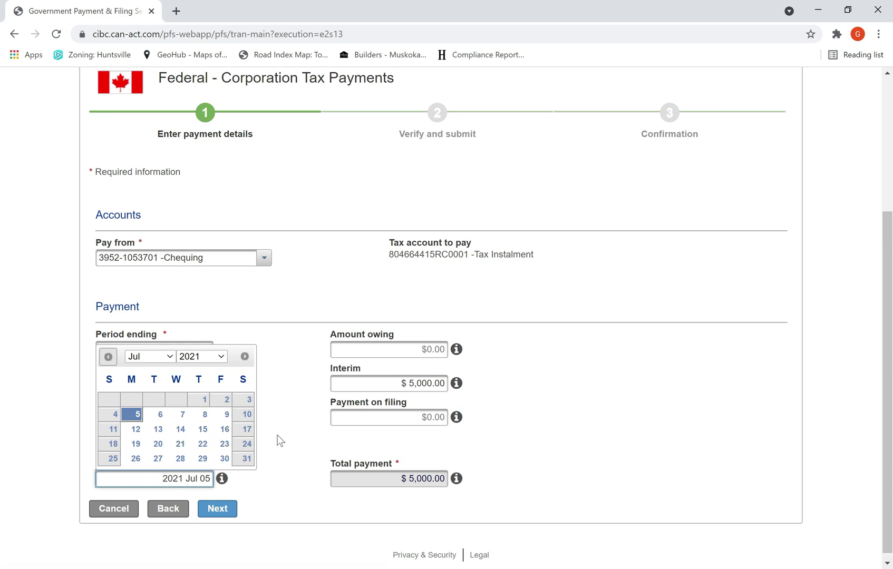
pyautogui.click(204, 430)
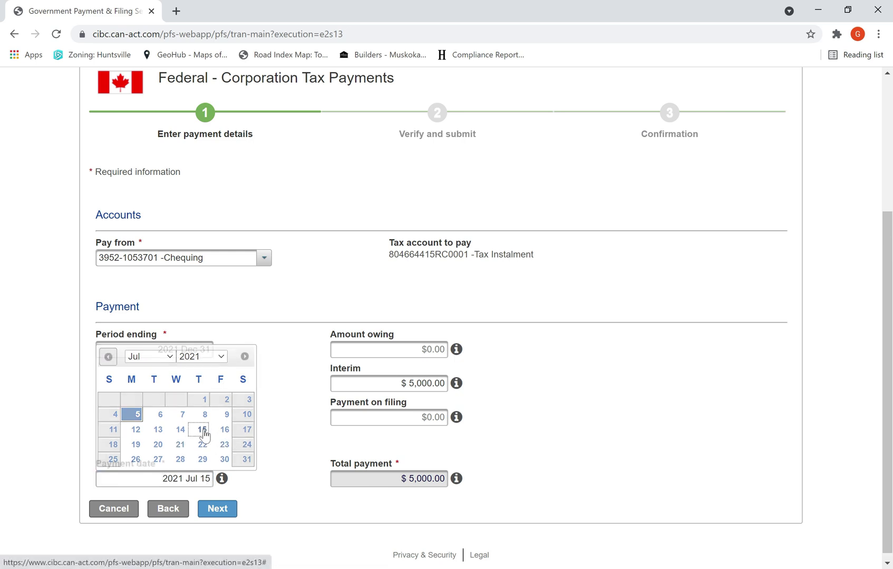
# Step: Verify and submit the July 15 $5,000 payment
pyautogui.click(216, 509)
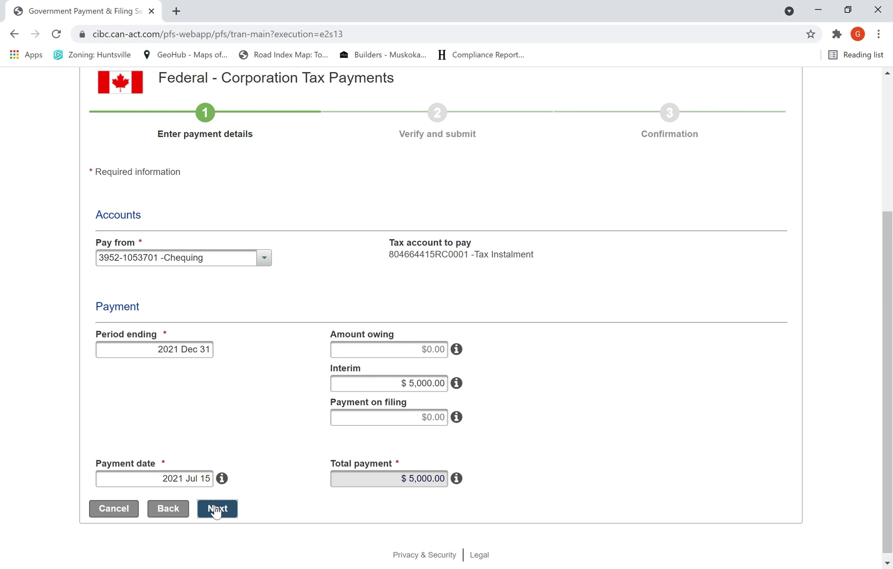
pyautogui.scroll(-4, 306, 451)
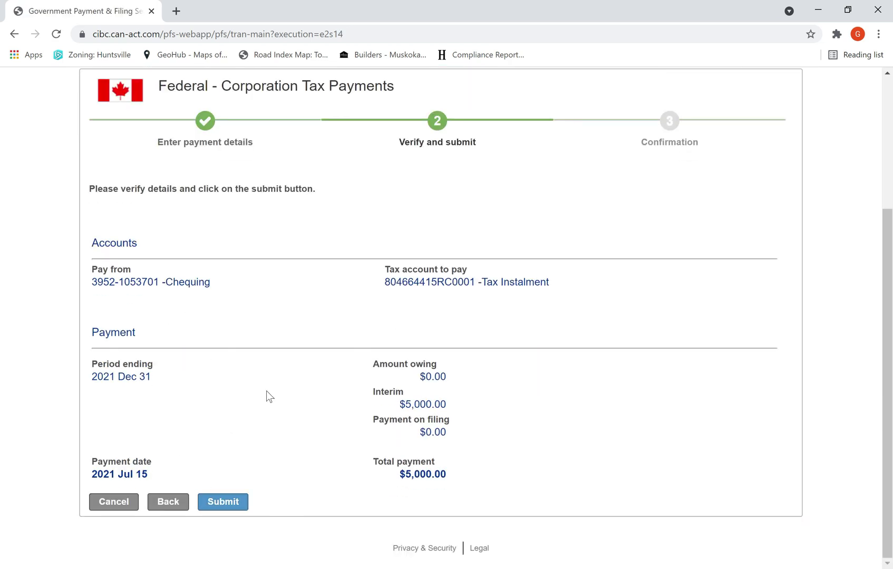
pyautogui.click(234, 505)
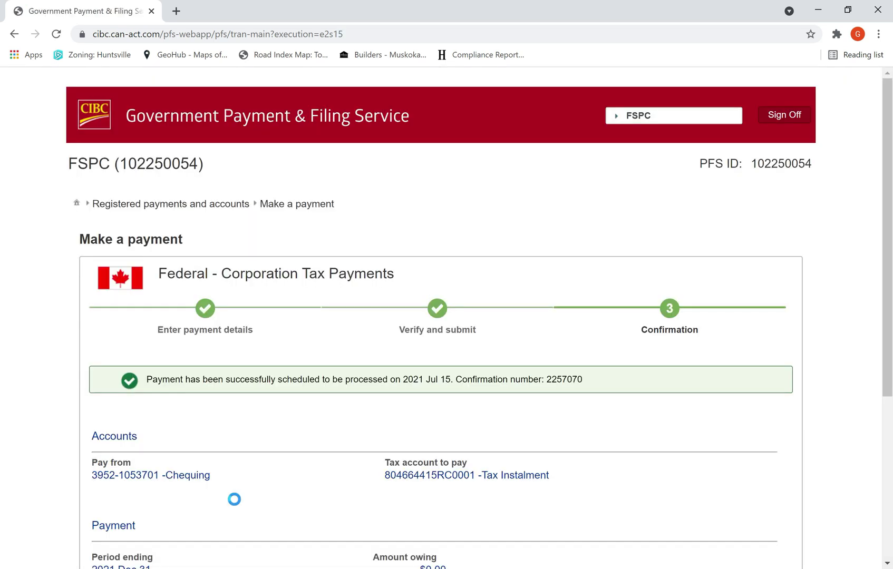
pyautogui.scroll(-5, 254, 469)
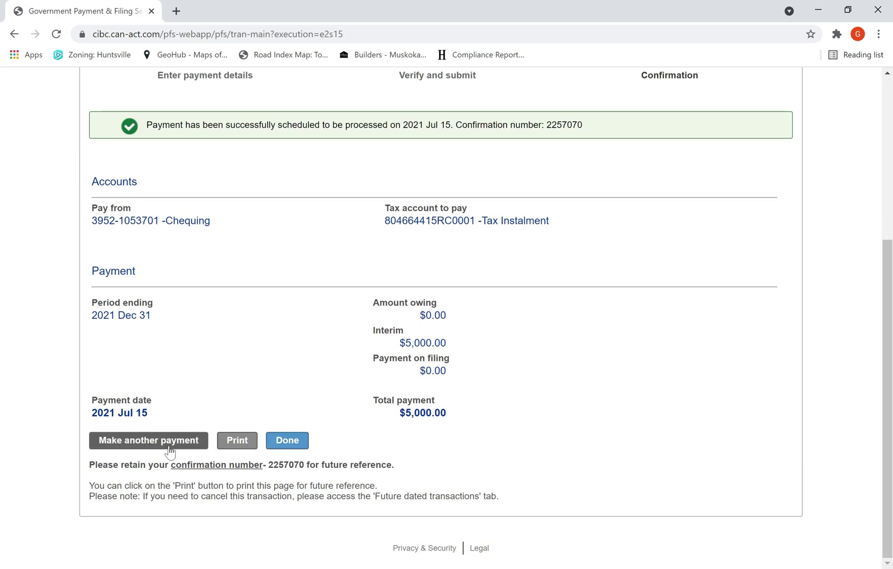
# Step: Start another payment from chequing with the period ending December 31, 2021
pyautogui.click(169, 445)
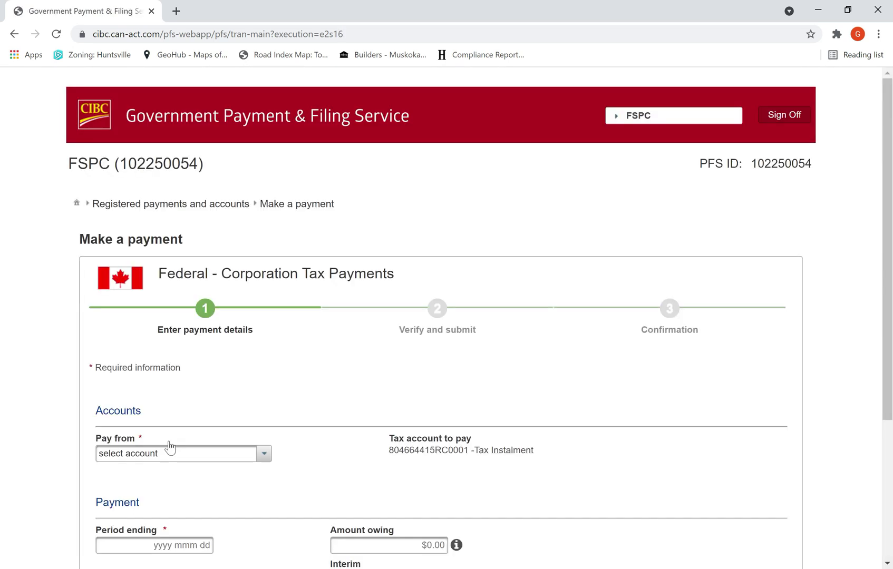
pyautogui.scroll(-2, 253, 455)
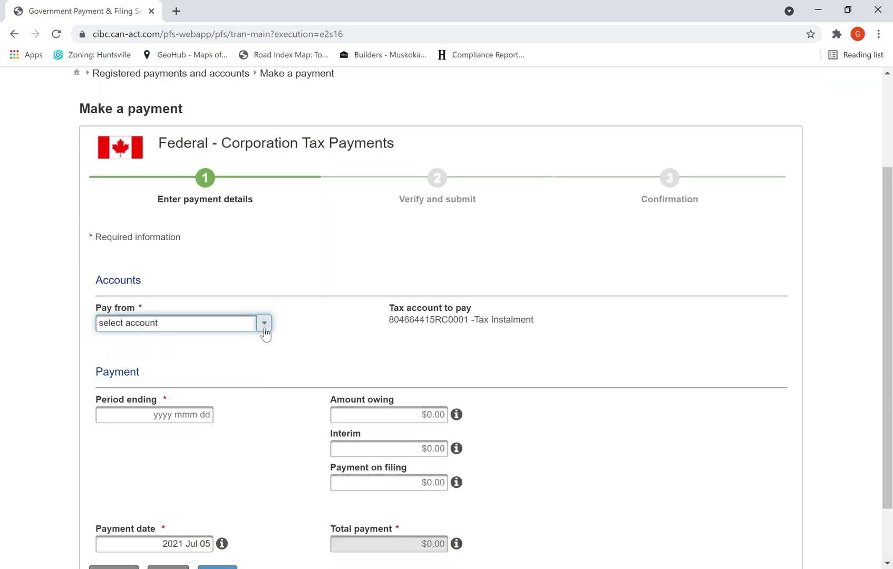
pyautogui.click(232, 323)
pyautogui.click(208, 361)
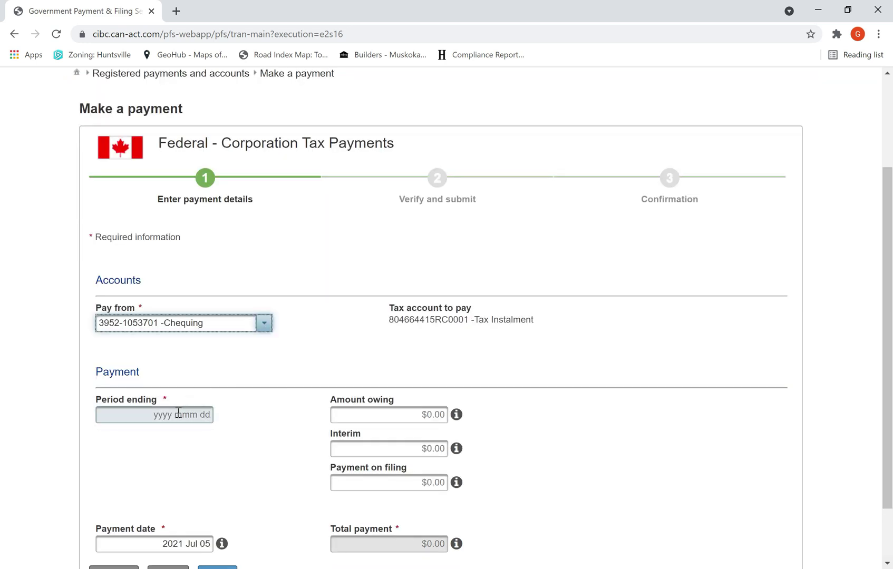
pyautogui.click(178, 415)
pyautogui.click(158, 435)
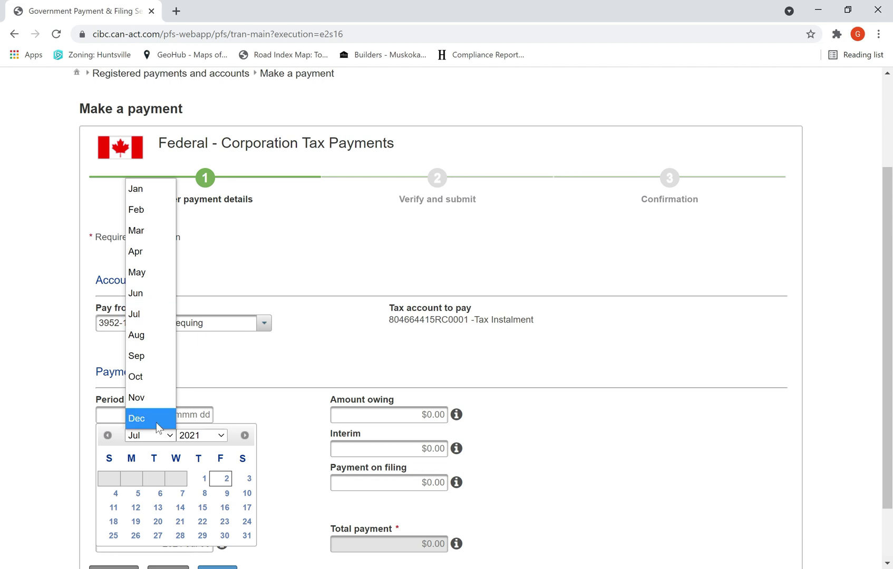
pyautogui.click(153, 420)
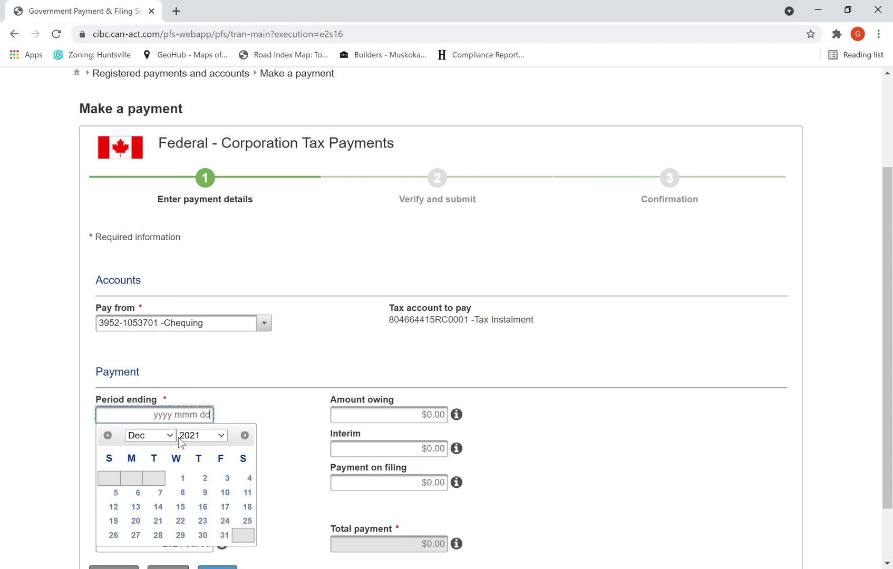
pyautogui.click(224, 536)
# Step: Enter a $5,000 interim amount and set the payment date to August 16, 2021
pyautogui.scroll(-2, 385, 431)
pyautogui.click(400, 378)
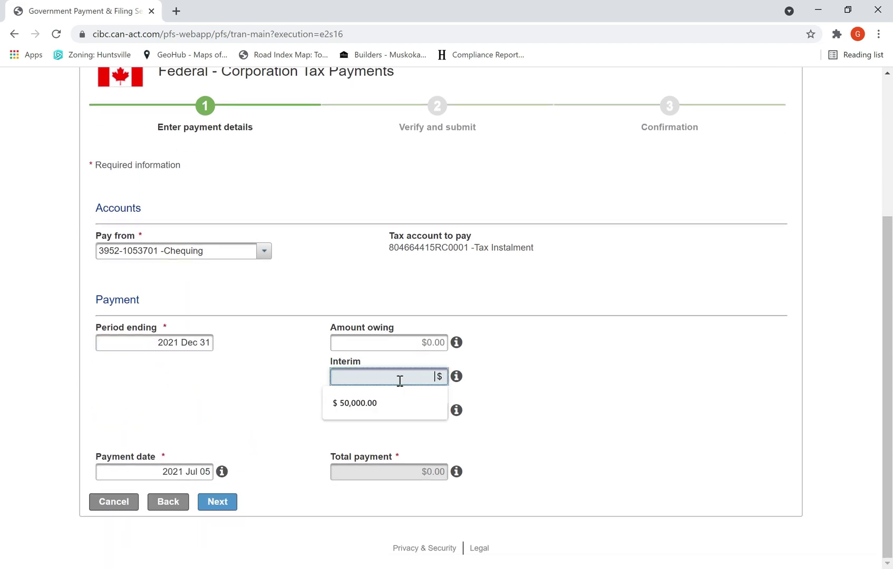
pyautogui.write('5000')
pyautogui.click(214, 415)
pyautogui.click(200, 470)
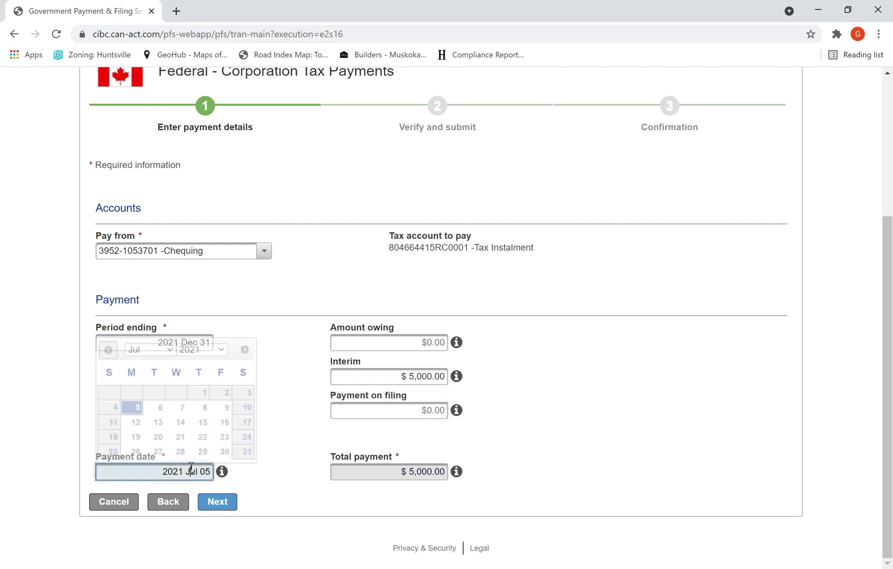
pyautogui.click(168, 350)
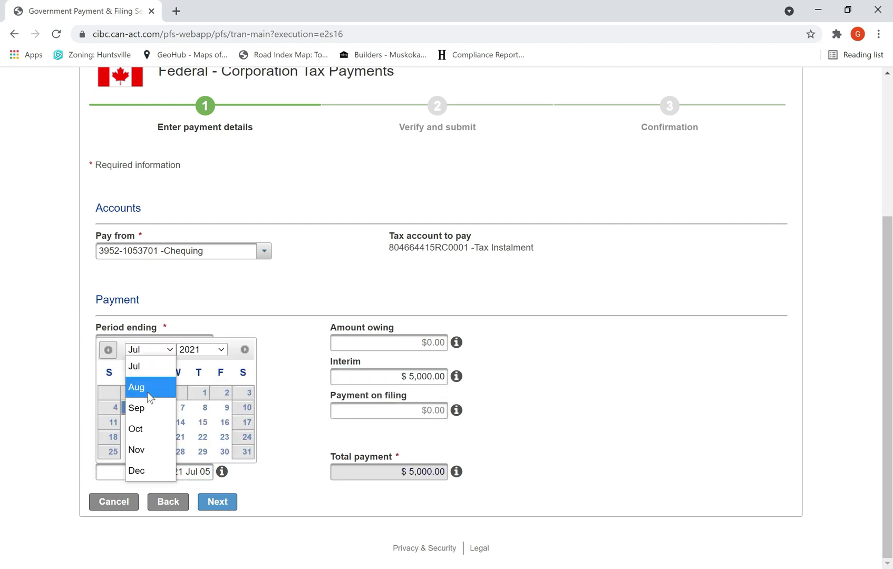
pyautogui.click(149, 390)
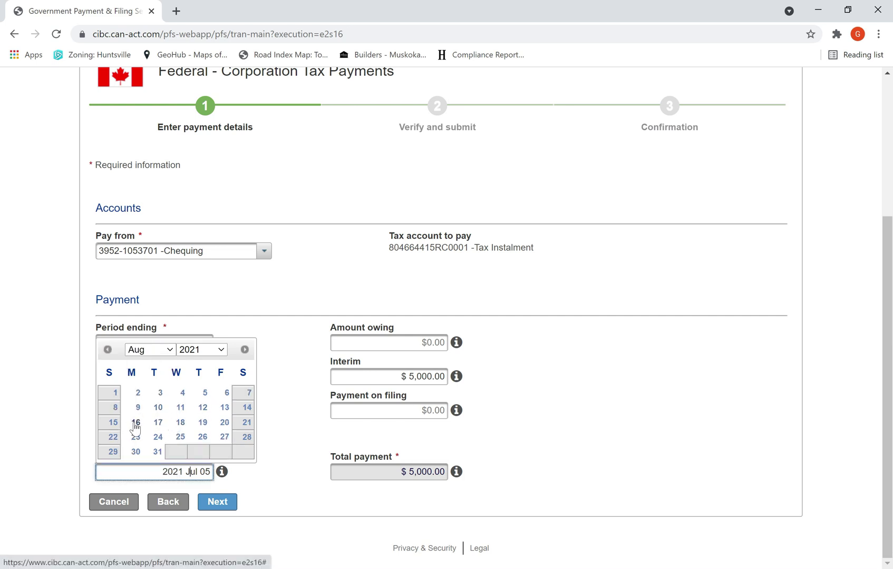
pyautogui.click(134, 424)
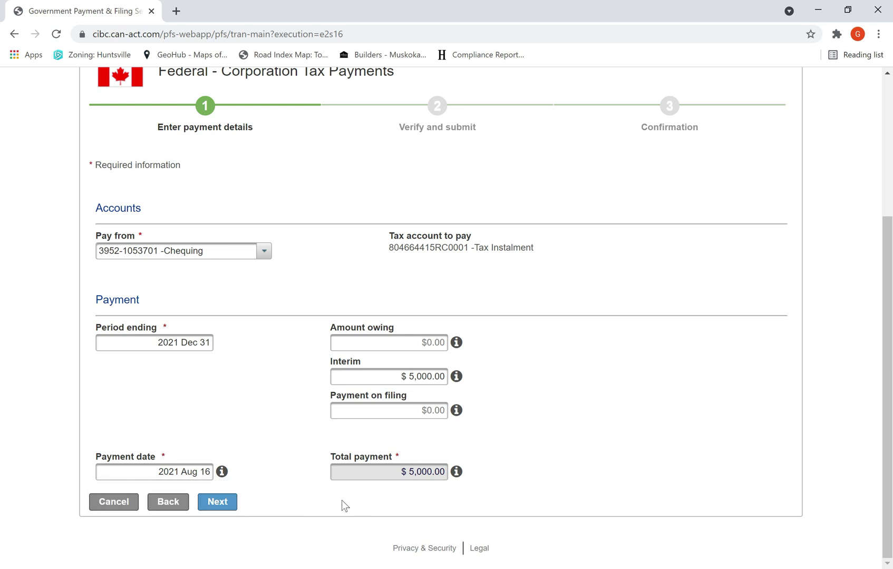
# Step: Review and submit the August 16 $5,000 instalment, then return to registered payments
pyautogui.click(224, 501)
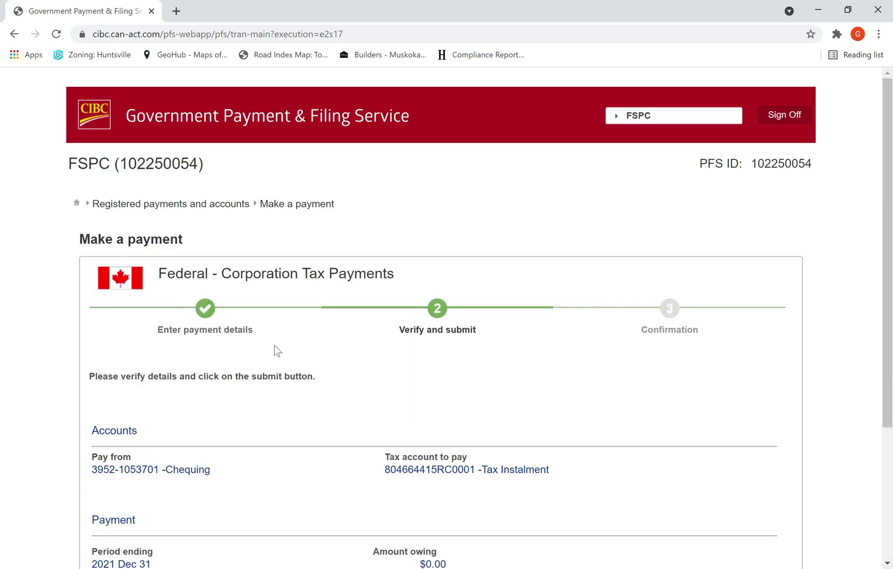
pyautogui.scroll(-3, 473, 401)
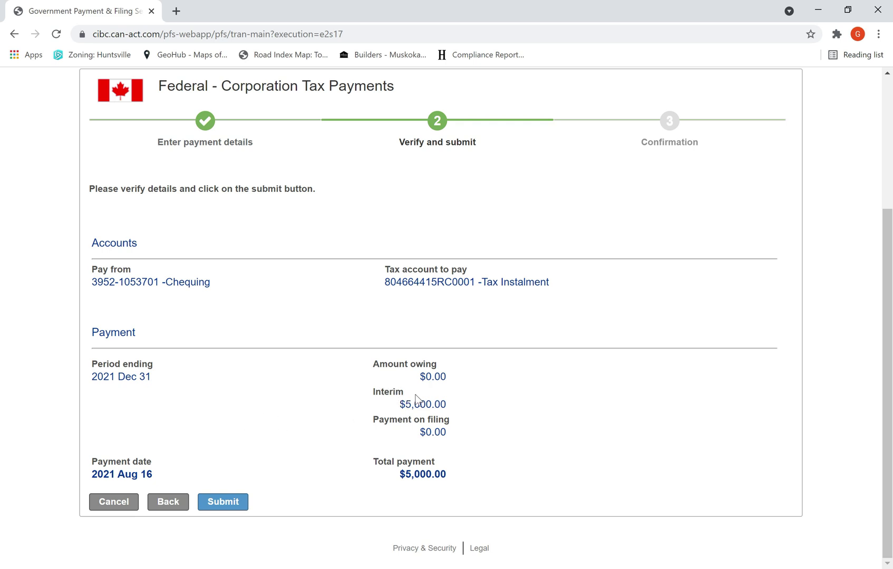
pyautogui.click(224, 502)
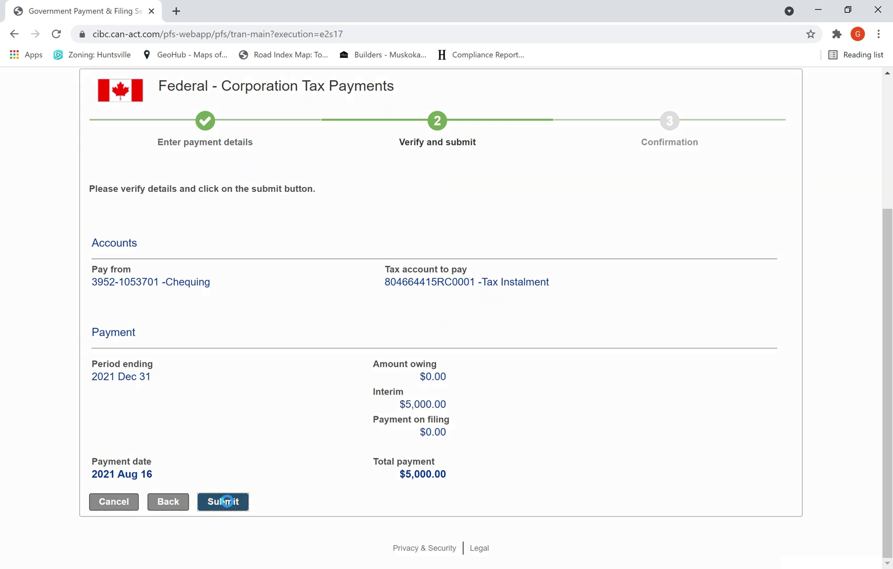
pyautogui.scroll(-5, 227, 502)
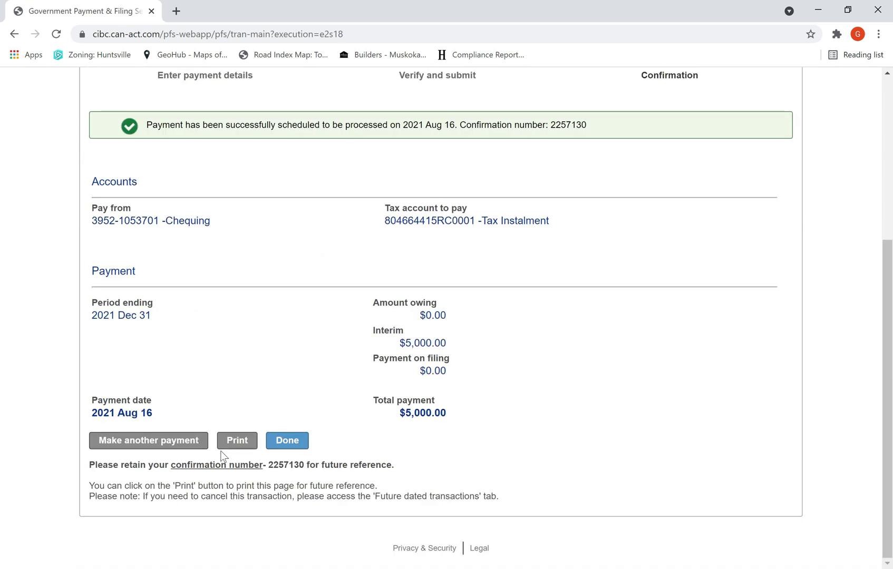
pyautogui.click(286, 442)
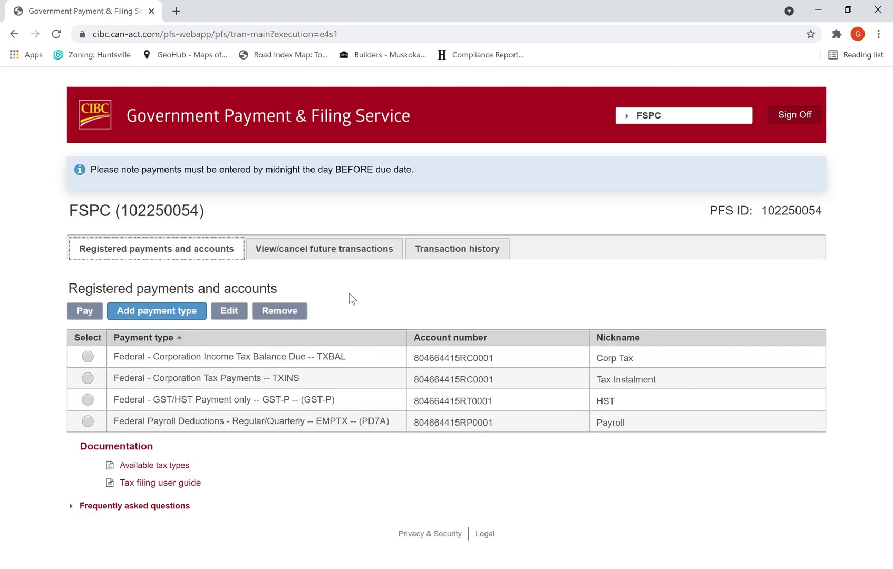